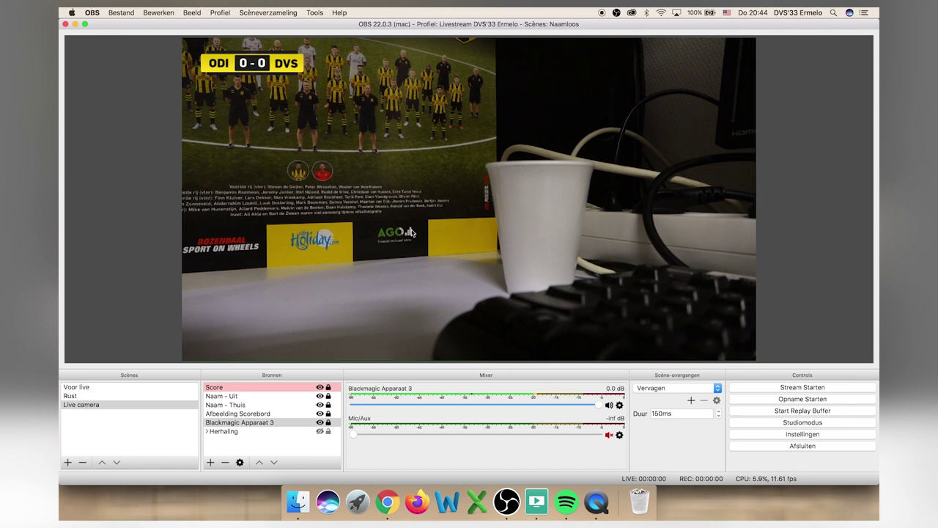
Switch to Chrome, load youtube.com in the YouTube Studio tab and open the Go live page
{"action": "left_click", "coordinate": [386, 501]}
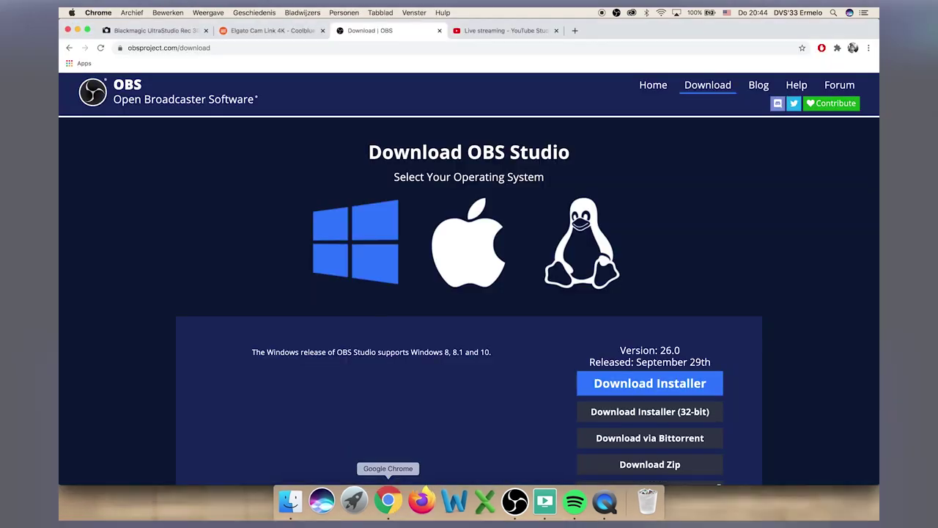
{"action": "left_click", "coordinate": [474, 36]}
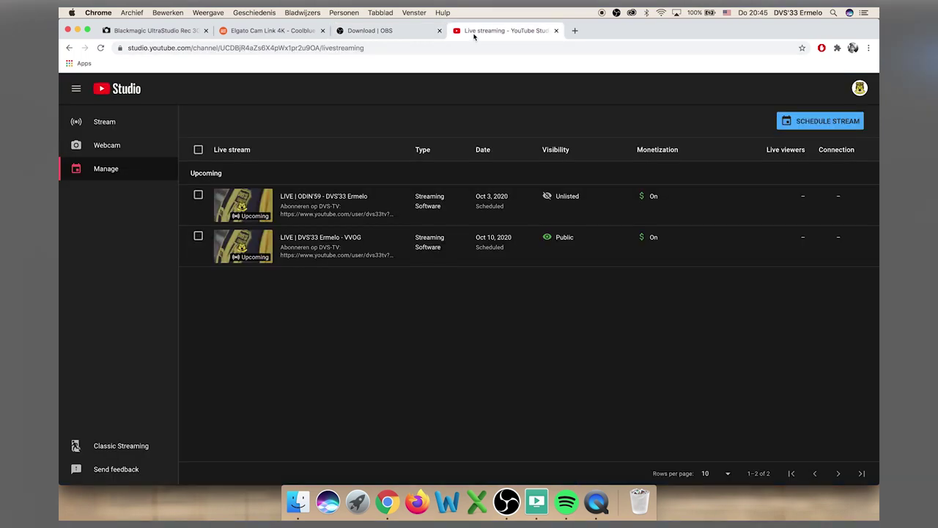
{"action": "left_click", "coordinate": [183, 48]}
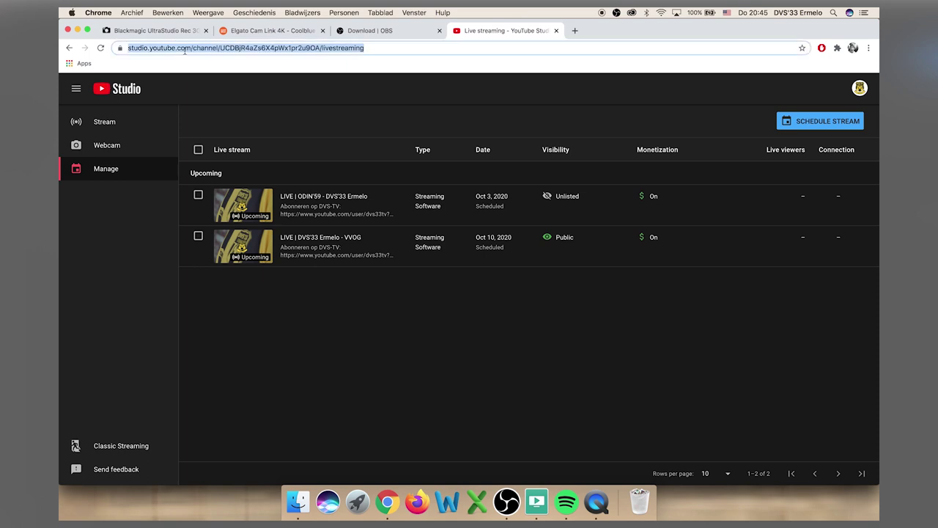
{"action": "type", "text": "yout"}
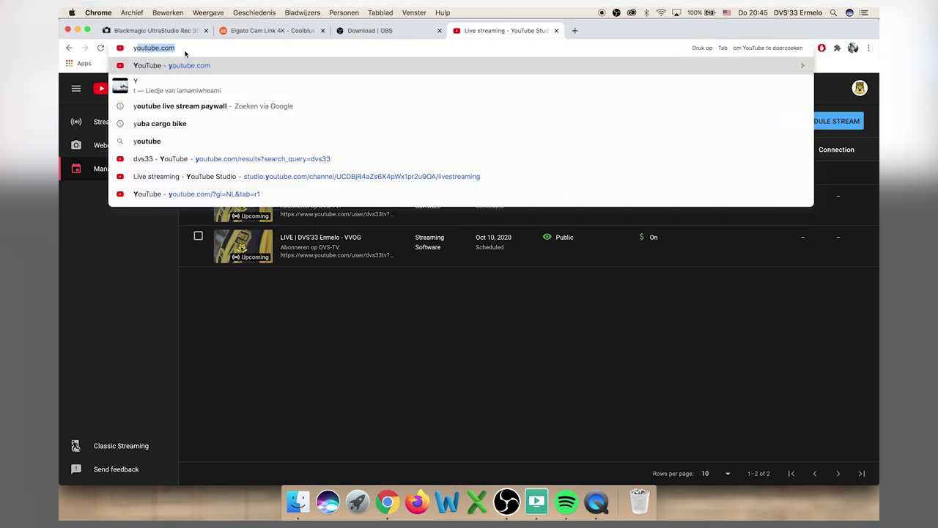
{"action": "key", "text": "Return"}
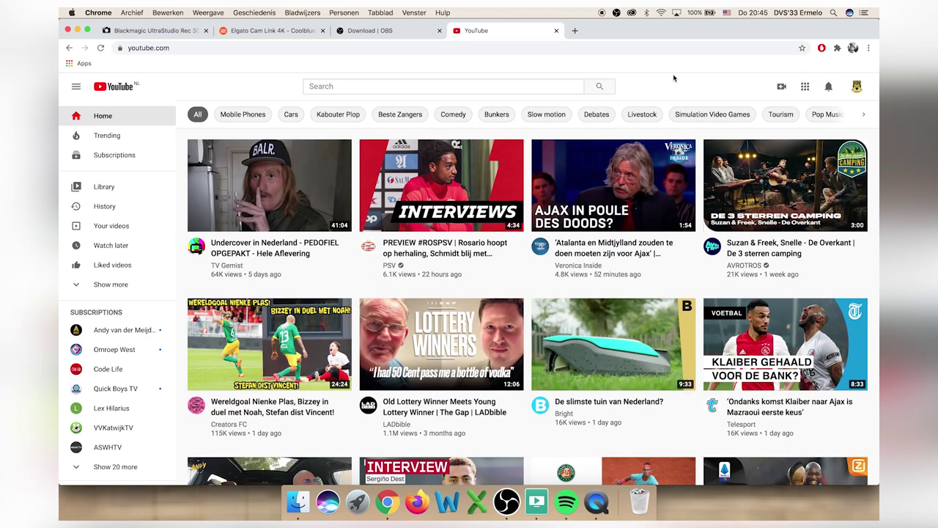
{"action": "left_click", "coordinate": [781, 88]}
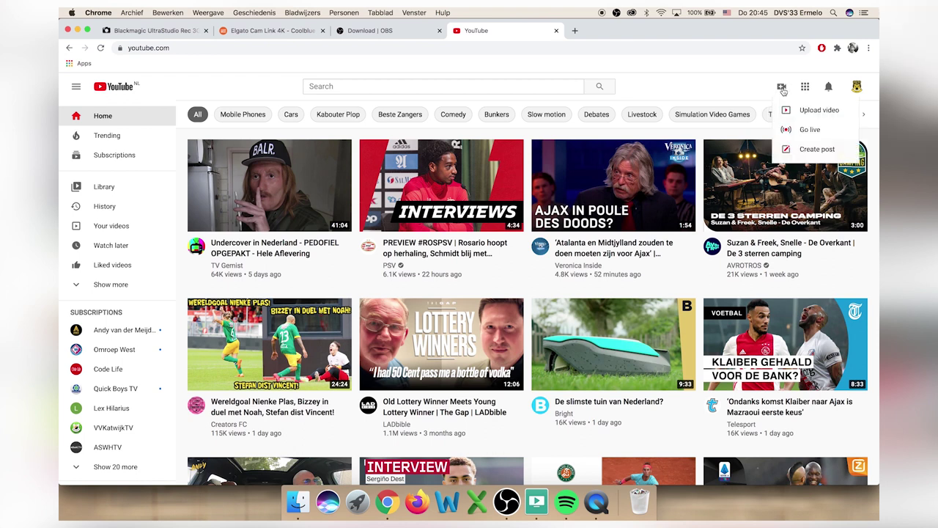
{"action": "left_click", "coordinate": [803, 131]}
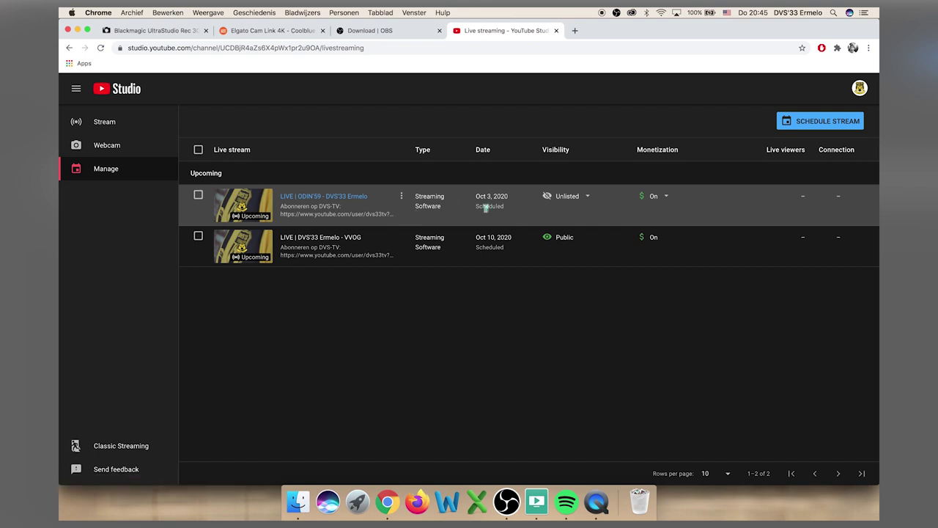
Schedule a new stream reusing the settings of "LIVE | DVS'33 Ermelo - VVSB" and title it "LIVE | DVS'33 Ermelo - DOVO"
{"action": "left_click", "coordinate": [802, 124]}
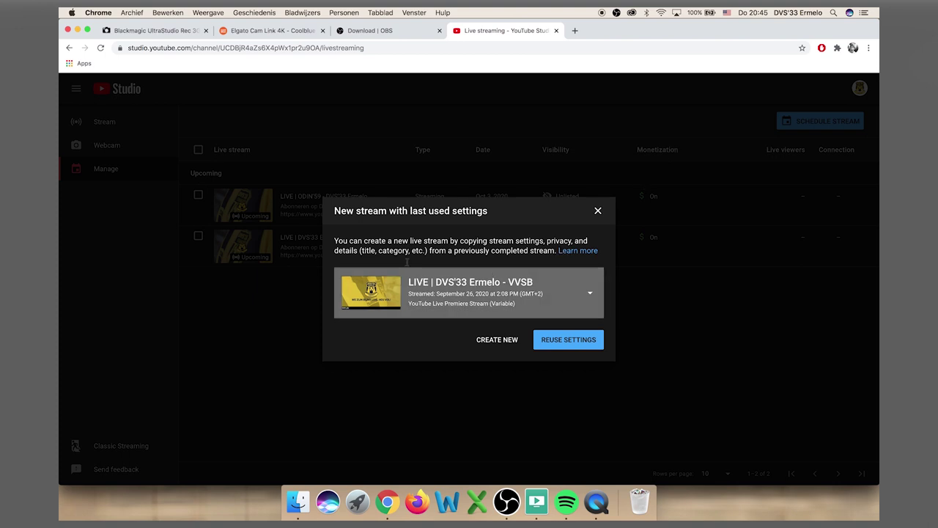
{"action": "left_click", "coordinate": [553, 342]}
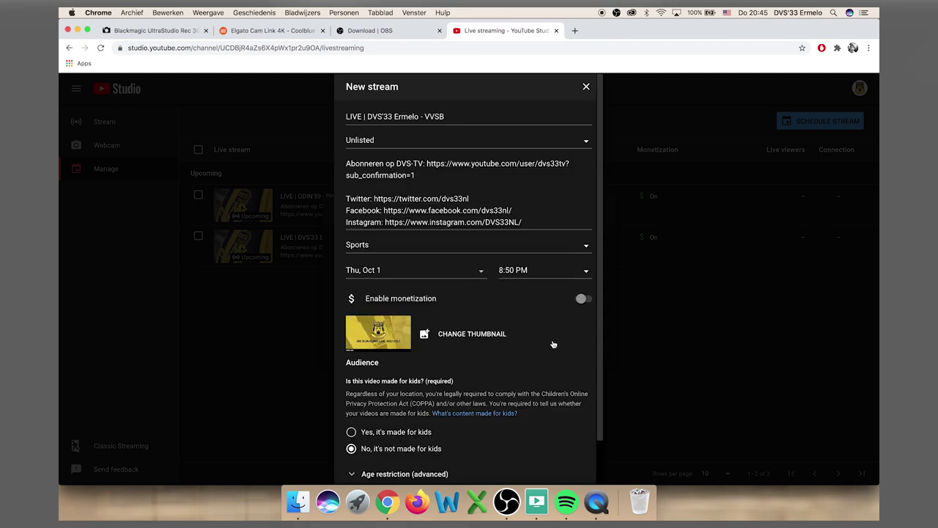
{"action": "left_click", "coordinate": [429, 117]}
{"action": "double_click", "coordinate": [431, 117]}
{"action": "type", "text": "DOVO"}
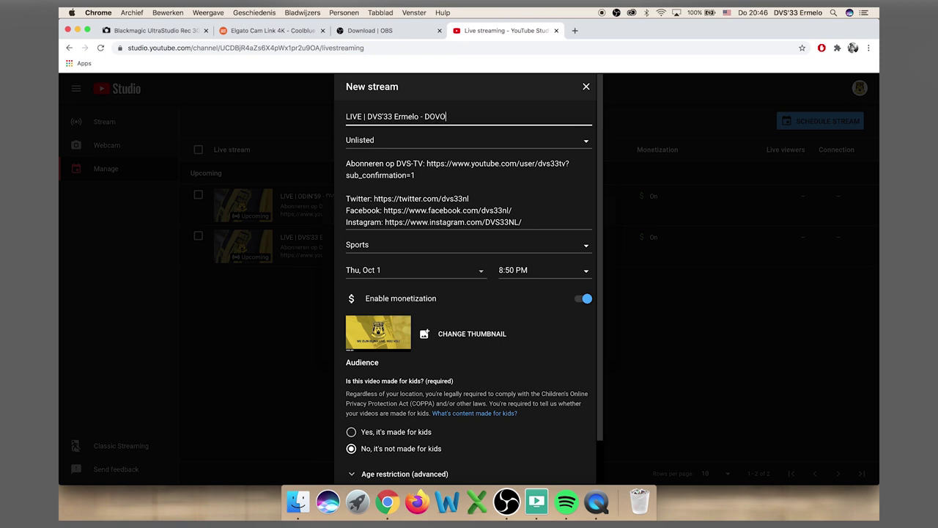
Set the new stream's visibility to Private and its date to Sat, Oct 17, and create it
{"action": "left_click", "coordinate": [519, 147]}
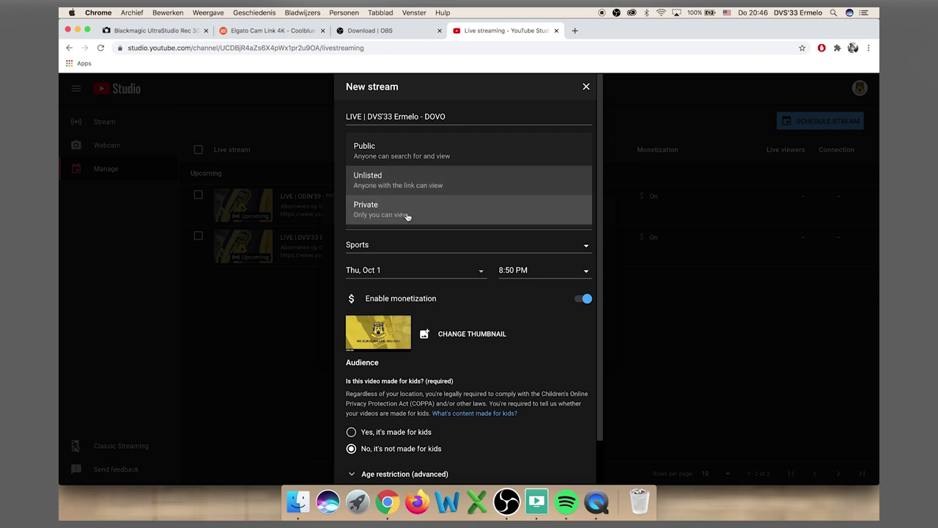
{"action": "left_click", "coordinate": [477, 217]}
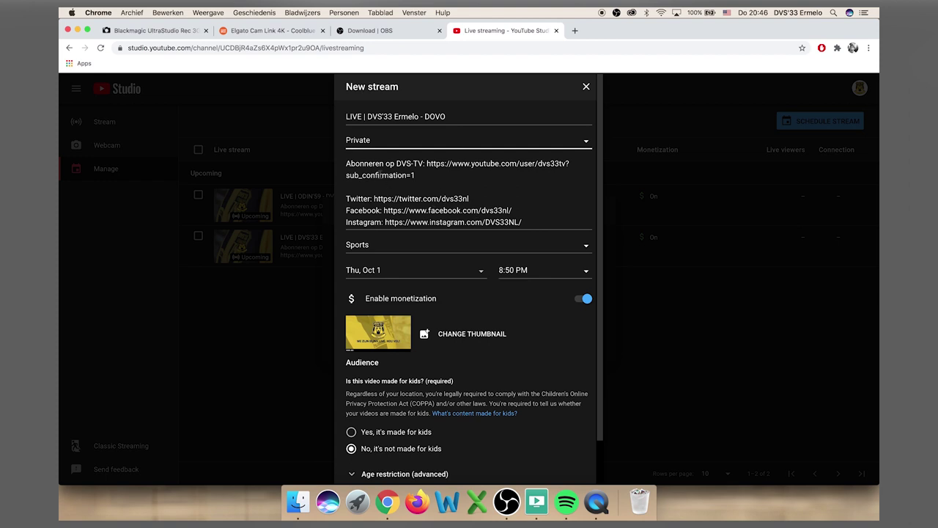
{"action": "left_click", "coordinate": [473, 276]}
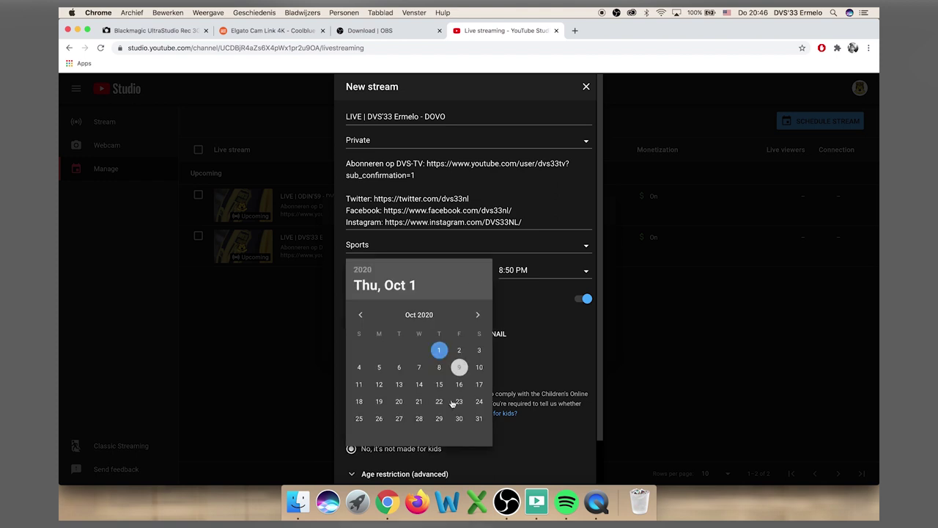
{"action": "left_click", "coordinate": [460, 386]}
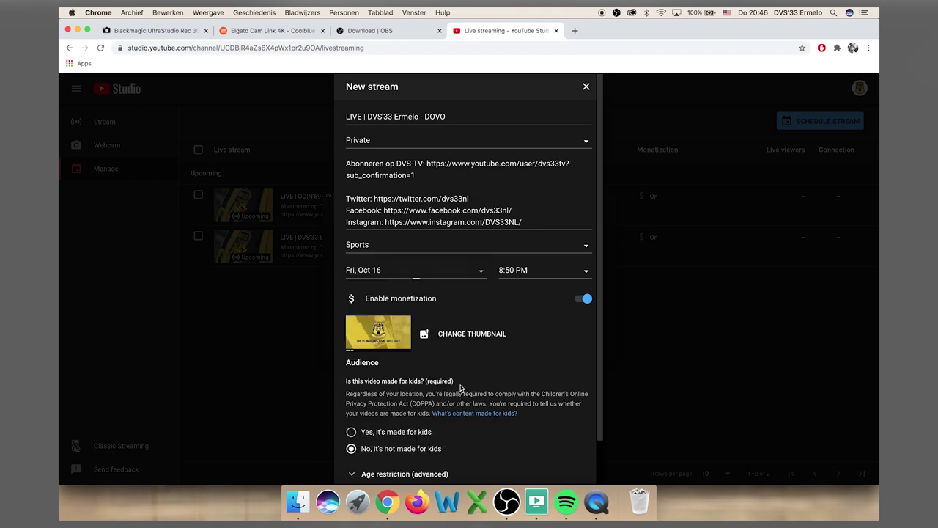
{"action": "left_click", "coordinate": [473, 271]}
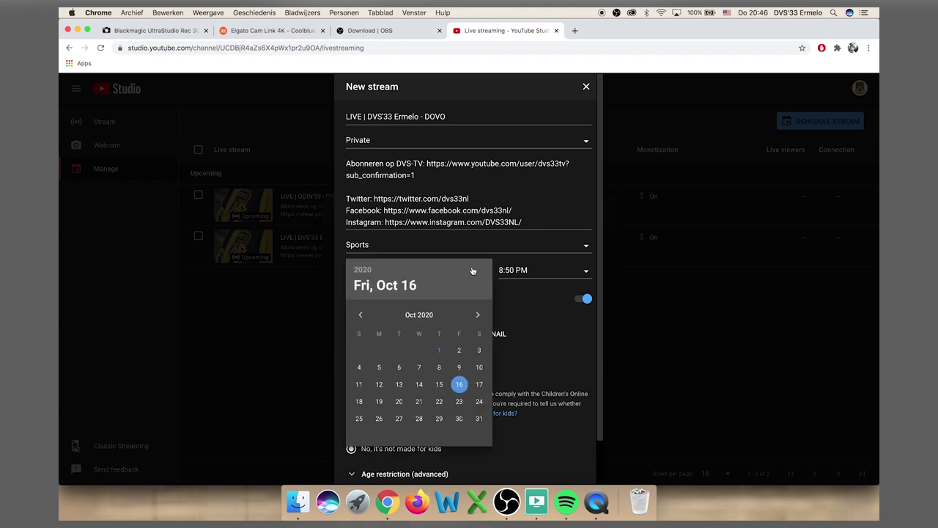
{"action": "left_click", "coordinate": [480, 385]}
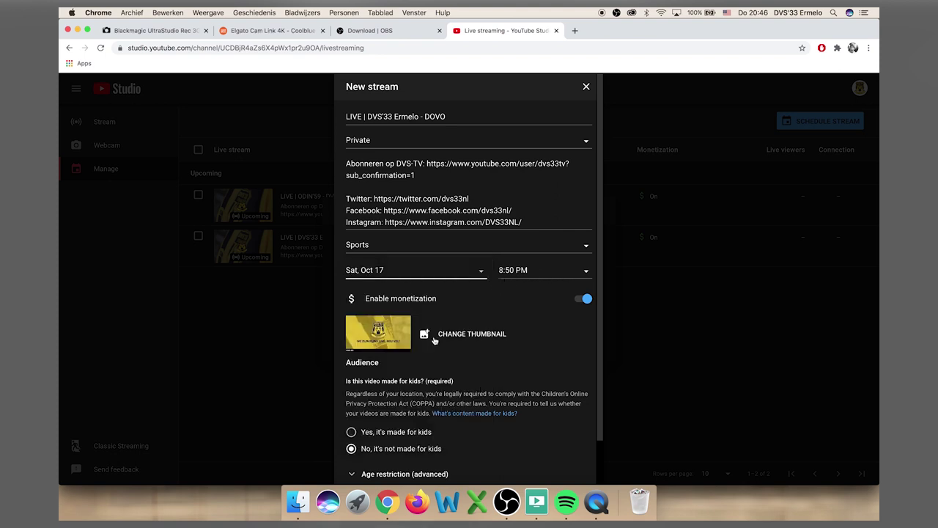
{"action": "scroll", "coordinate": [391, 390], "scroll_direction": "down", "scroll_amount": 2}
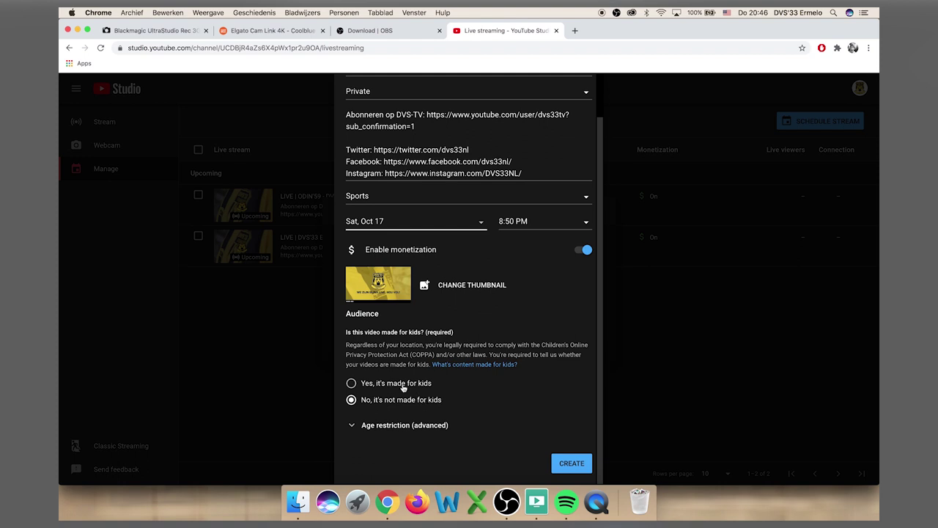
{"action": "left_click", "coordinate": [568, 463]}
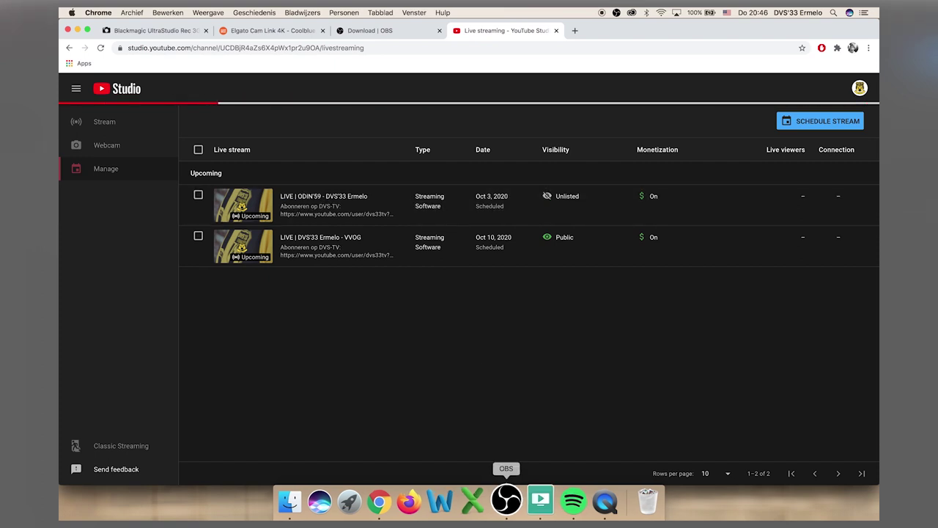
Switch to OBS and open its stream service settings
{"action": "left_click", "coordinate": [506, 501]}
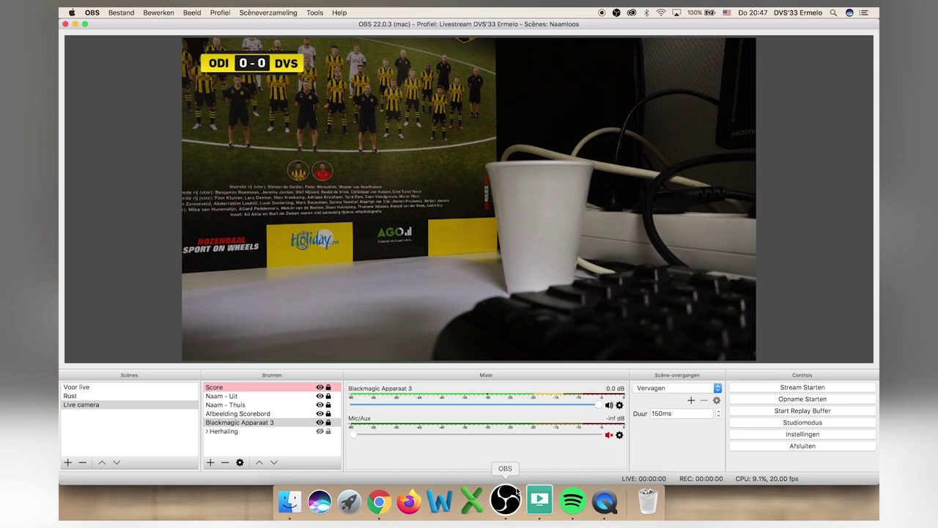
{"action": "left_click", "coordinate": [776, 437]}
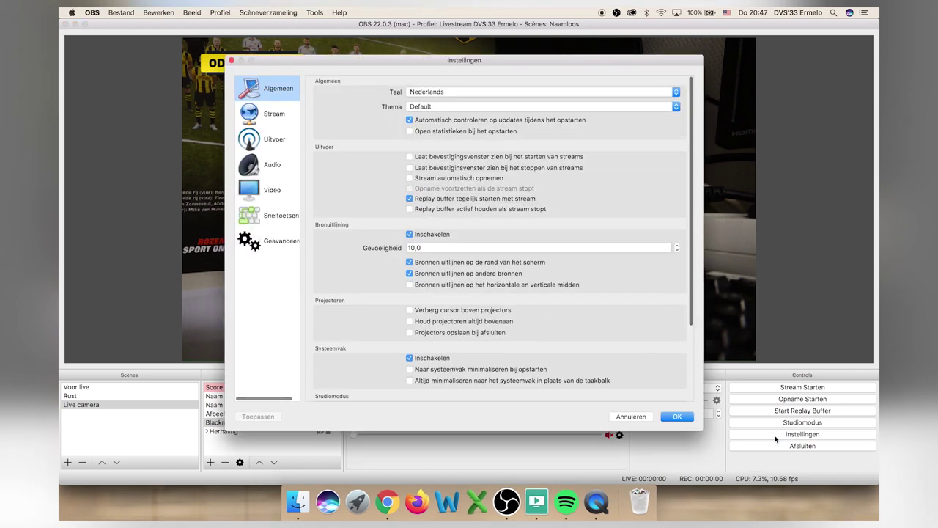
{"action": "left_click", "coordinate": [279, 116]}
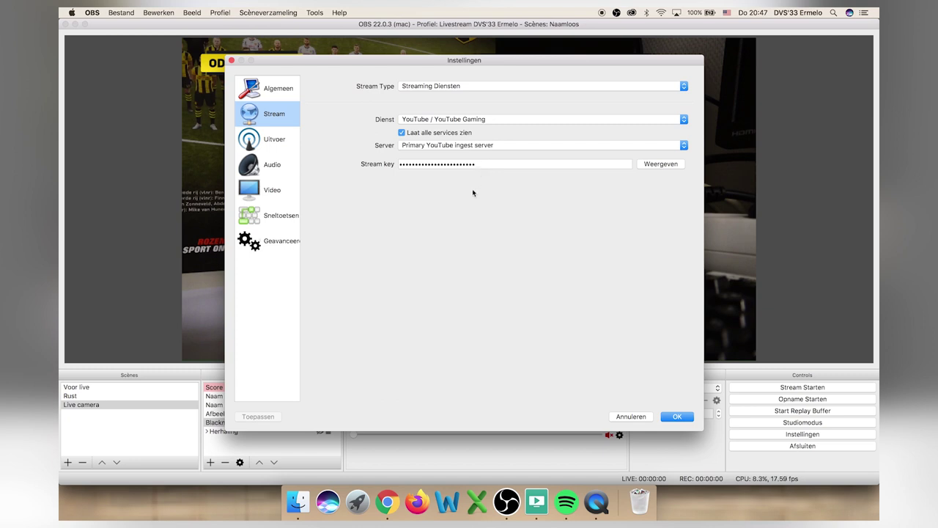
Switch to Chrome, open the "LIVE | DVS'33 Ermelo - DOVO" stream and copy its stream key
{"action": "left_click", "coordinate": [391, 498]}
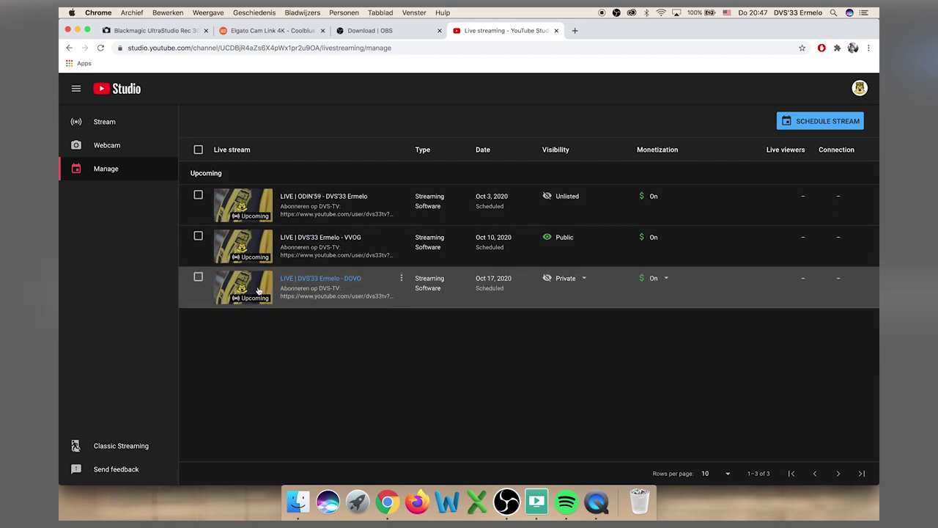
{"action": "left_click", "coordinate": [312, 280]}
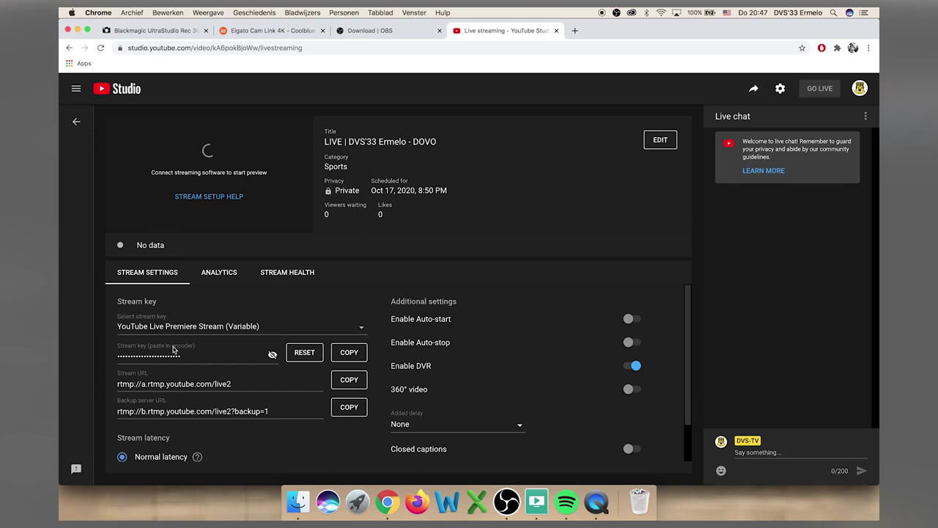
{"action": "left_click", "coordinate": [338, 353]}
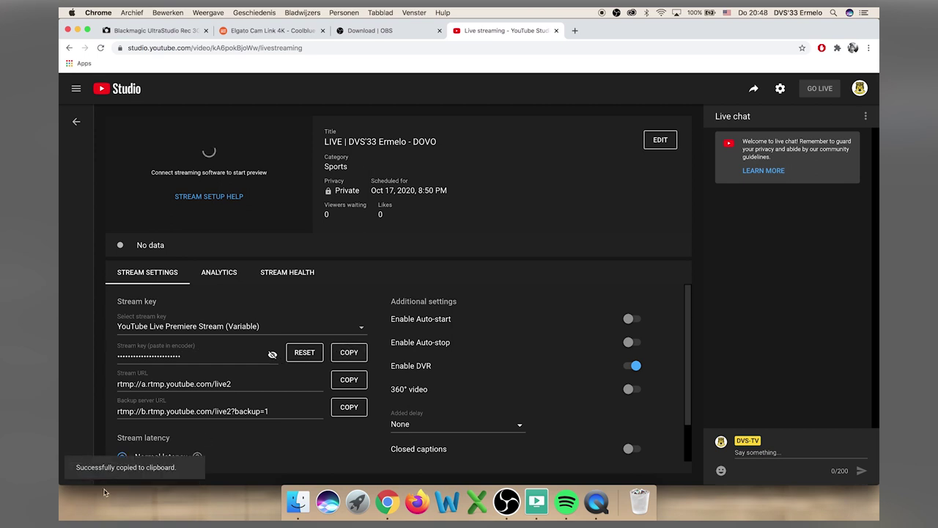
Switch to OBS, replace the stream key with the copied one in the settings, and start streaming
{"action": "left_click", "coordinate": [506, 502]}
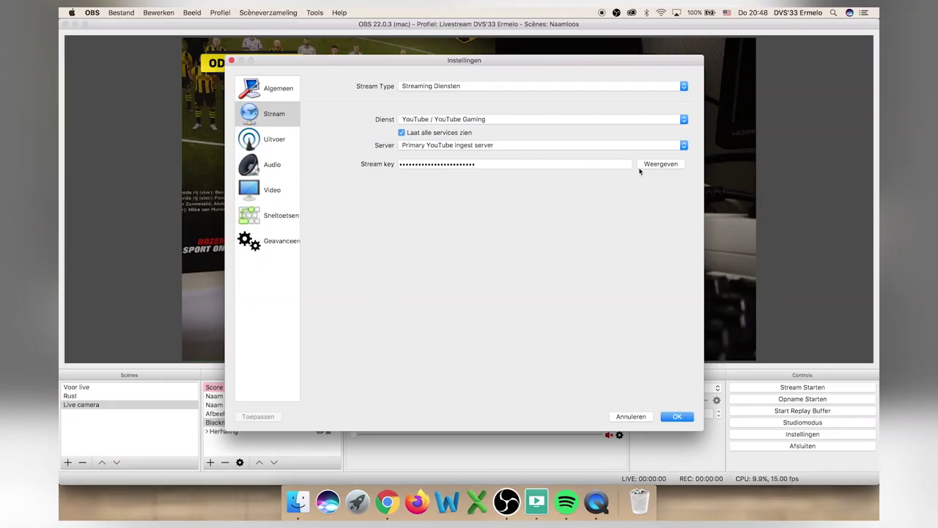
{"action": "left_click", "coordinate": [643, 164]}
{"action": "left_click", "coordinate": [566, 161]}
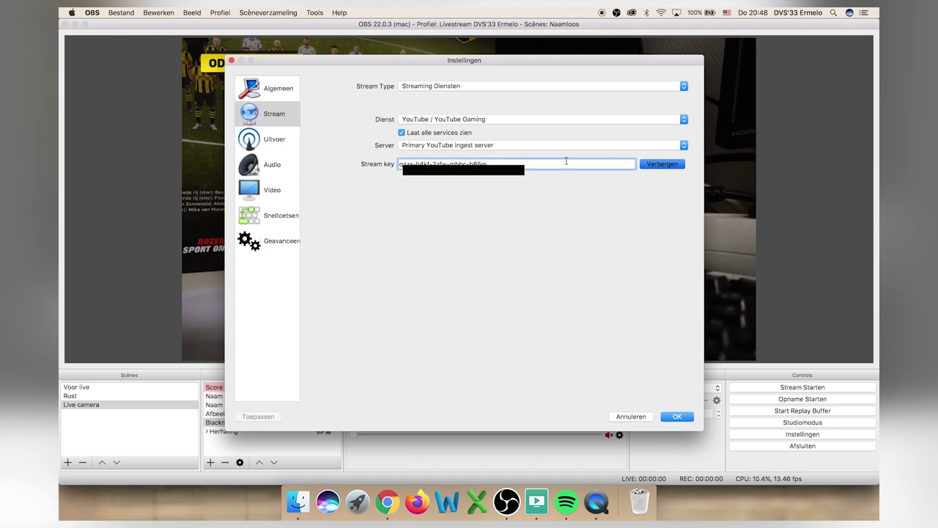
{"action": "key", "text": "super+a"}
{"action": "key", "text": "super+v"}
{"action": "left_click", "coordinate": [687, 419]}
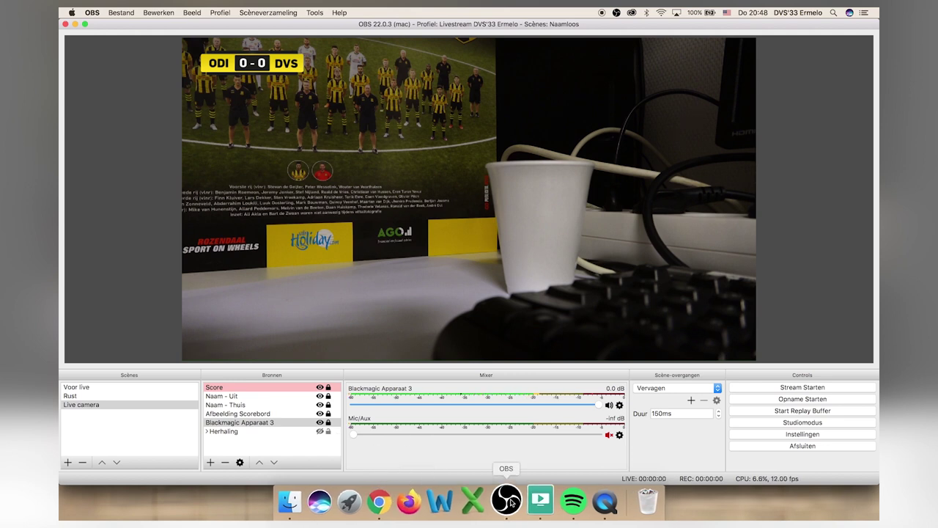
{"action": "left_click", "coordinate": [786, 389]}
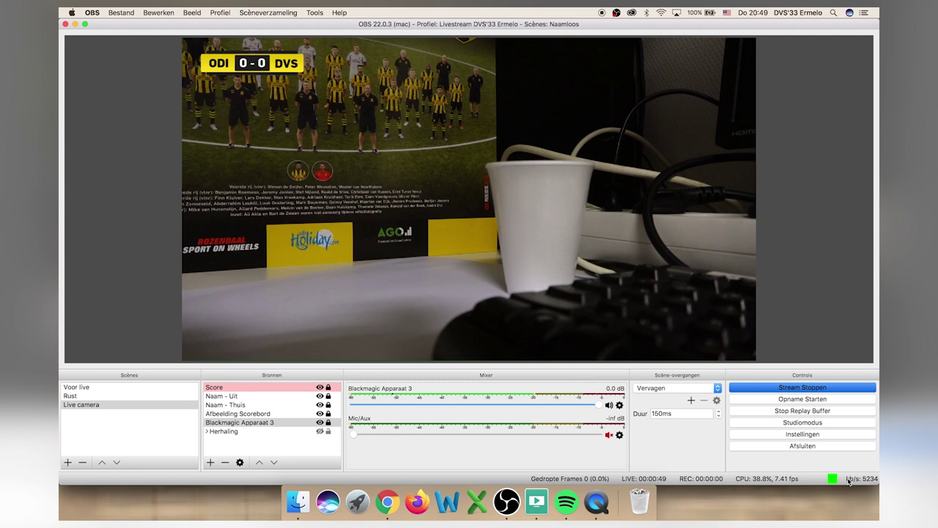
Set the video bitrate to 2500 in the OBS output settings and apply the change
{"action": "left_click", "coordinate": [815, 434]}
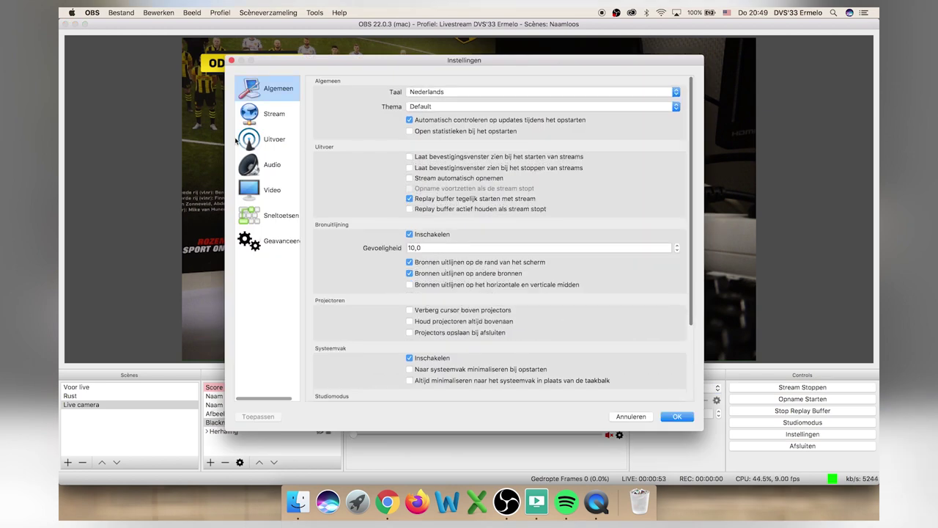
{"action": "left_click", "coordinate": [271, 187]}
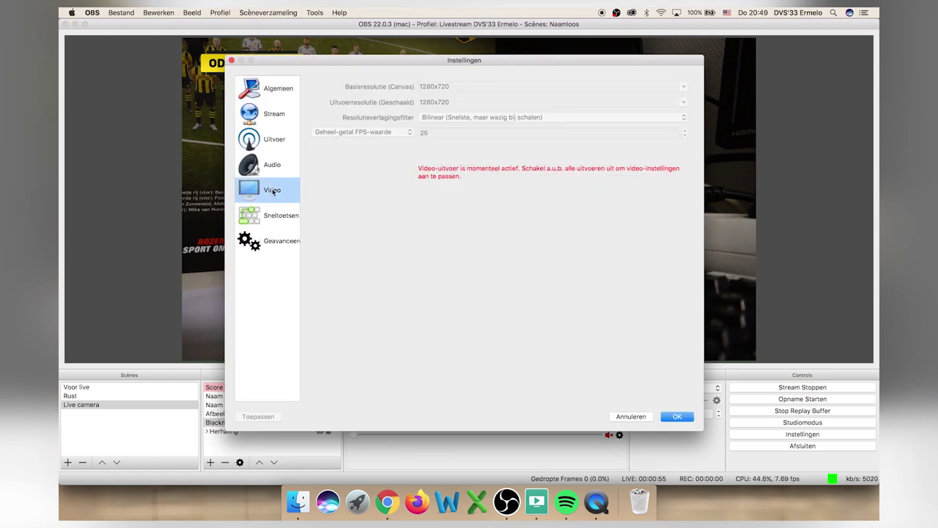
{"action": "left_click", "coordinate": [268, 148]}
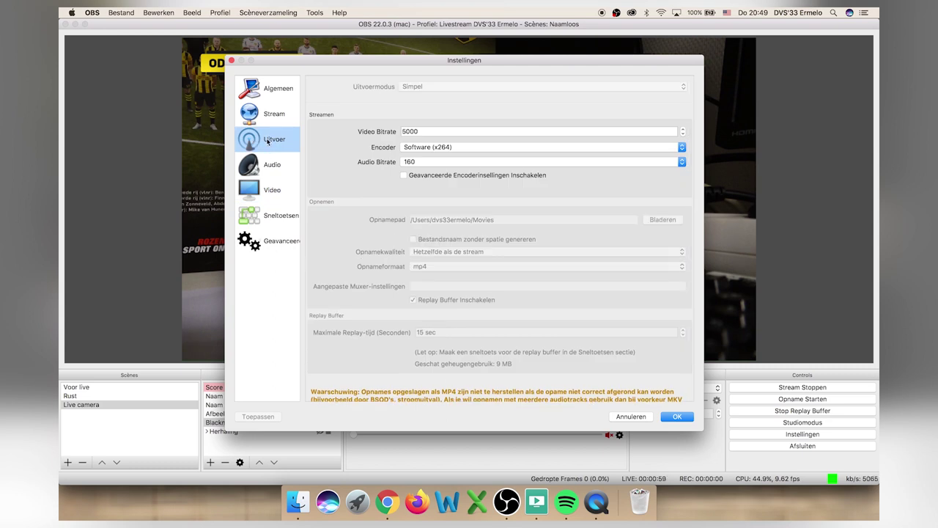
{"action": "left_click", "coordinate": [409, 132]}
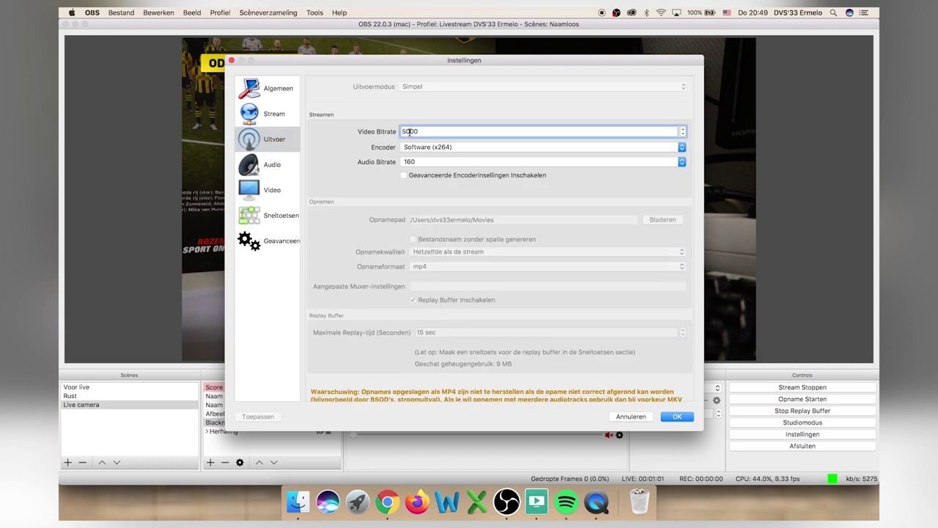
{"action": "type", "text": "250"}
{"action": "type", "text": "5"}
{"action": "left_click", "coordinate": [677, 417]}
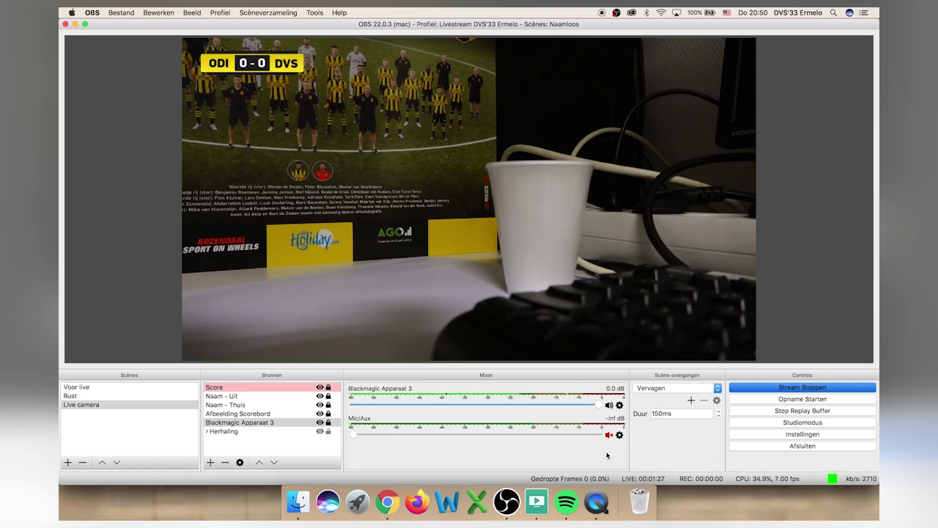
Switch to Chrome and review the stream preview, the added delay options and the latency settings of the DOVO stream
{"action": "left_click", "coordinate": [389, 501]}
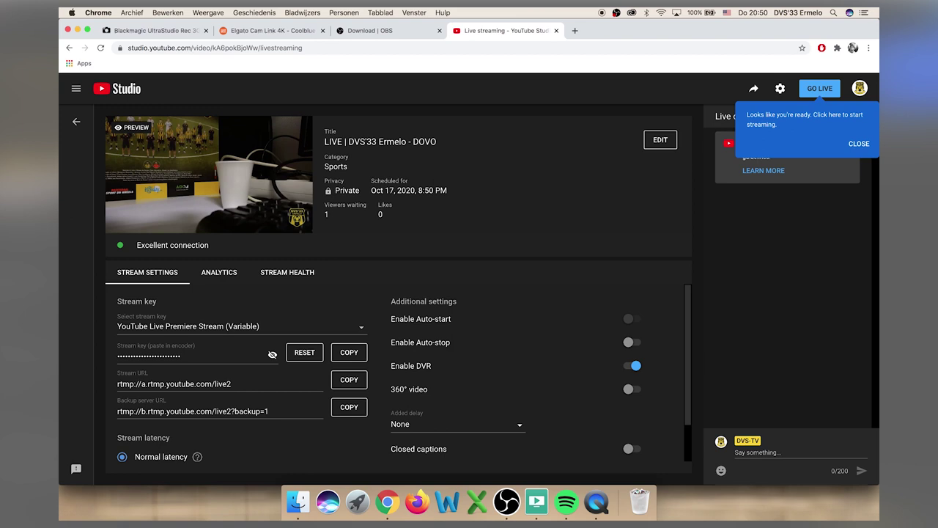
{"action": "mouse_move", "coordinate": [142, 208]}
{"action": "left_click", "coordinate": [487, 431]}
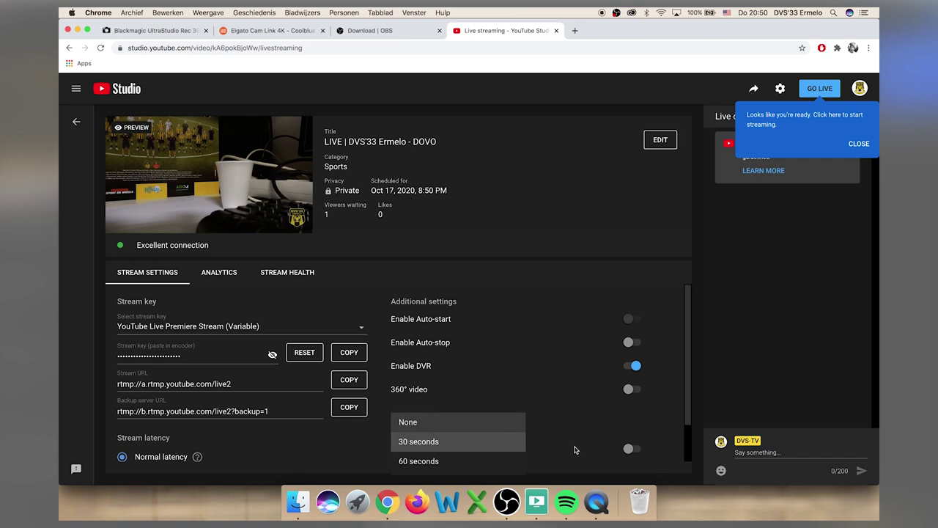
{"action": "left_click", "coordinate": [668, 420]}
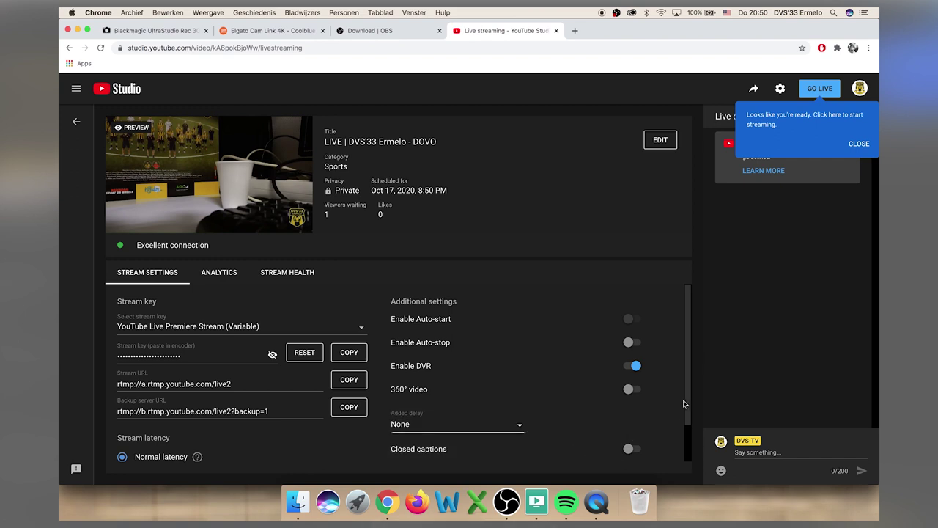
{"action": "left_click_drag", "start_coordinate": [687, 408], "coordinate": [684, 440]}
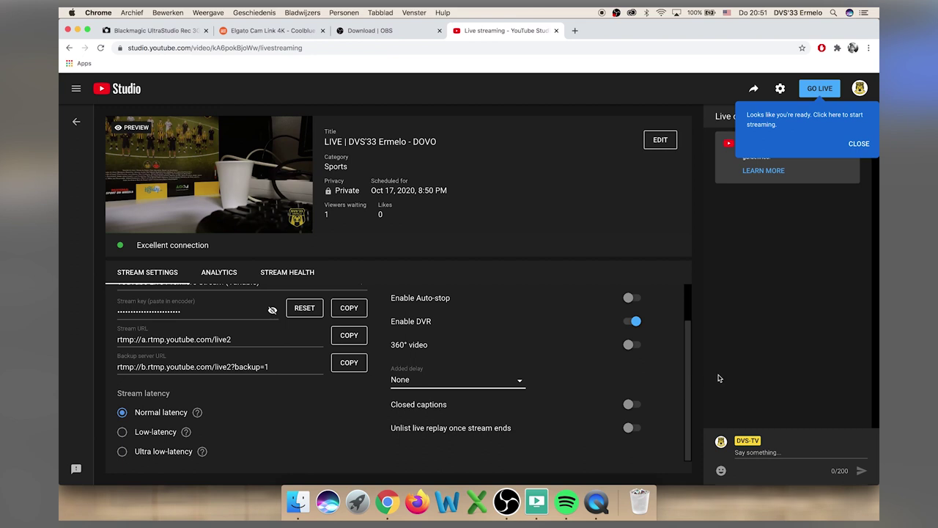
{"action": "left_click_drag", "start_coordinate": [690, 395], "coordinate": [692, 352]}
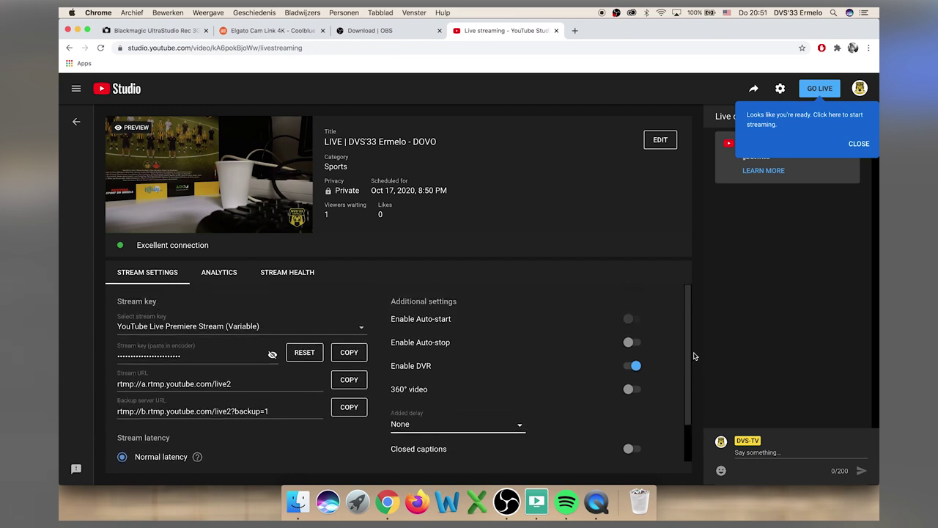
Review the stream health messages and the analytics of the stream, and return to the stream settings
{"action": "left_click", "coordinate": [287, 273]}
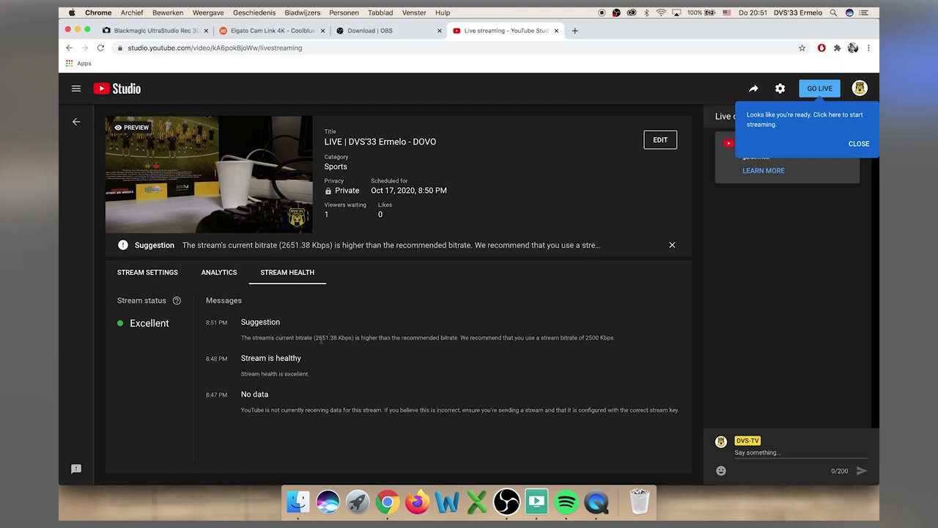
{"action": "mouse_move", "coordinate": [319, 338]}
{"action": "left_mouse_down"}
{"action": "mouse_move", "coordinate": [343, 338]}
{"action": "mouse_move", "coordinate": [310, 339]}
{"action": "left_mouse_up"}
{"action": "left_click", "coordinate": [211, 277]}
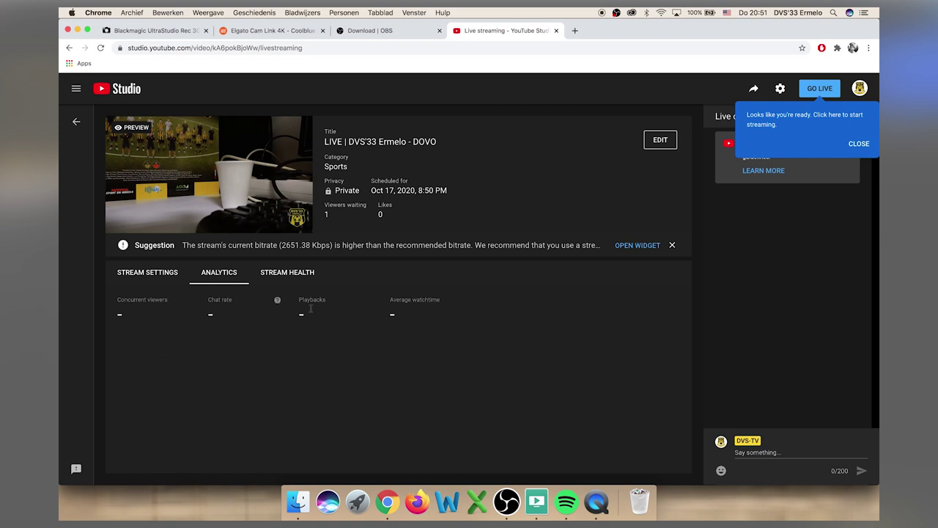
{"action": "left_click", "coordinate": [154, 279]}
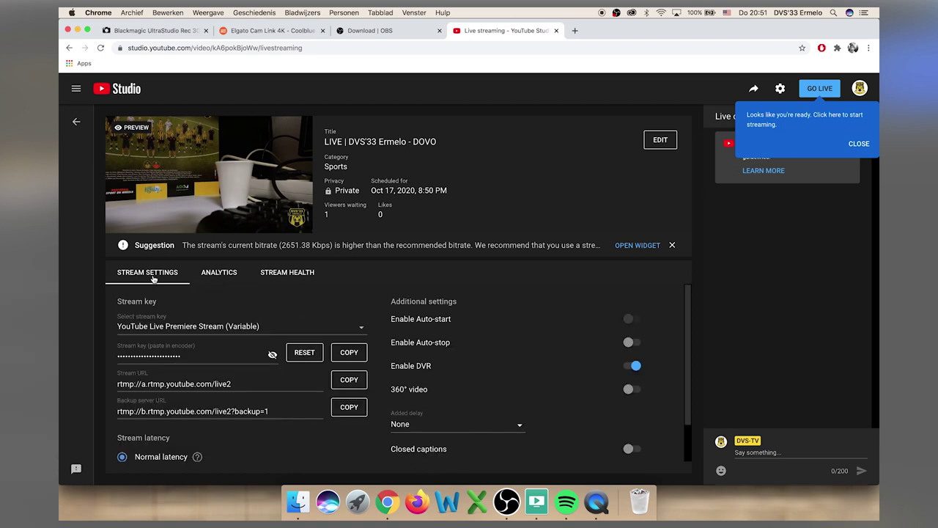
Switch to OBS, activate the "Voor live" scene, and check the stream preview in Chrome
{"action": "left_click", "coordinate": [602, 506]}
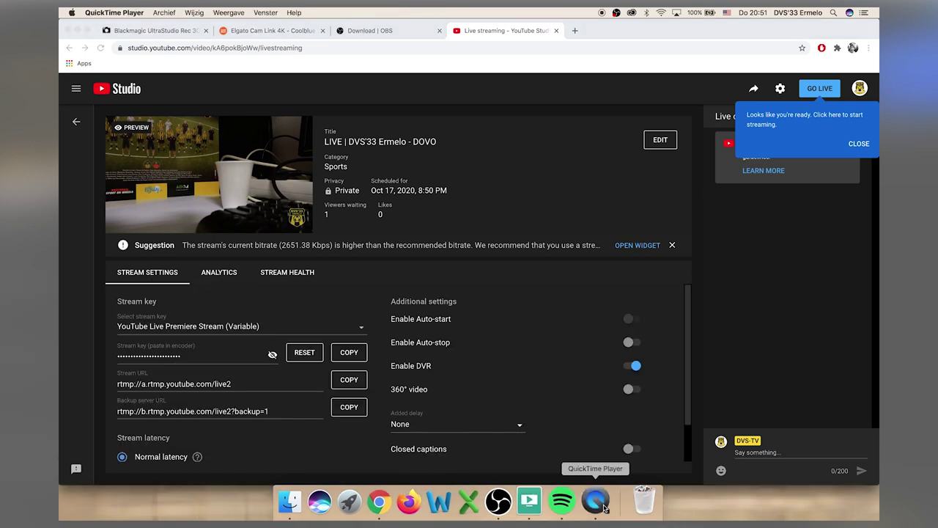
{"action": "left_click", "coordinate": [601, 509]}
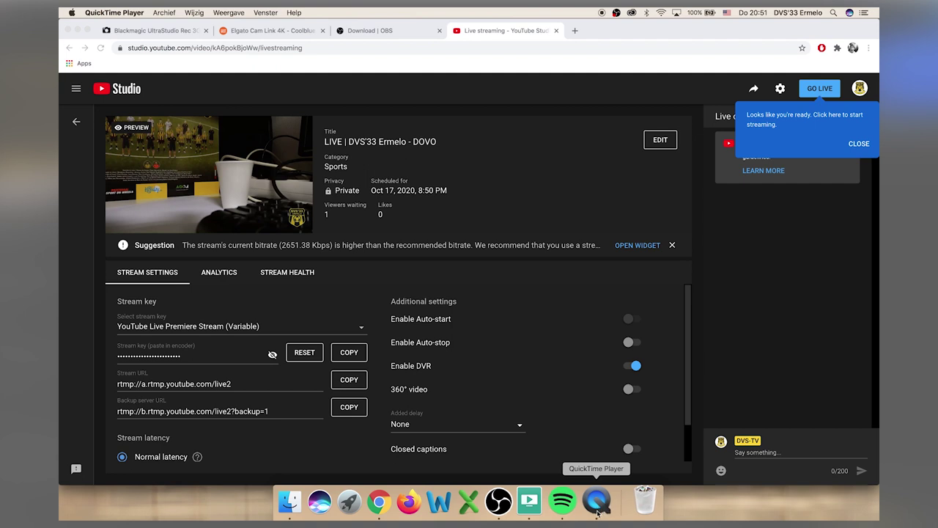
{"action": "left_click", "coordinate": [499, 501]}
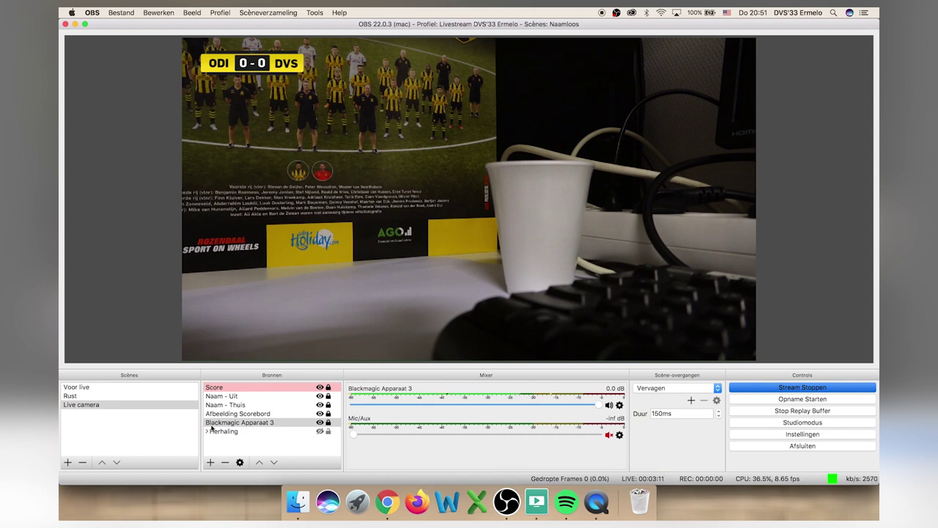
{"action": "left_click", "coordinate": [129, 388]}
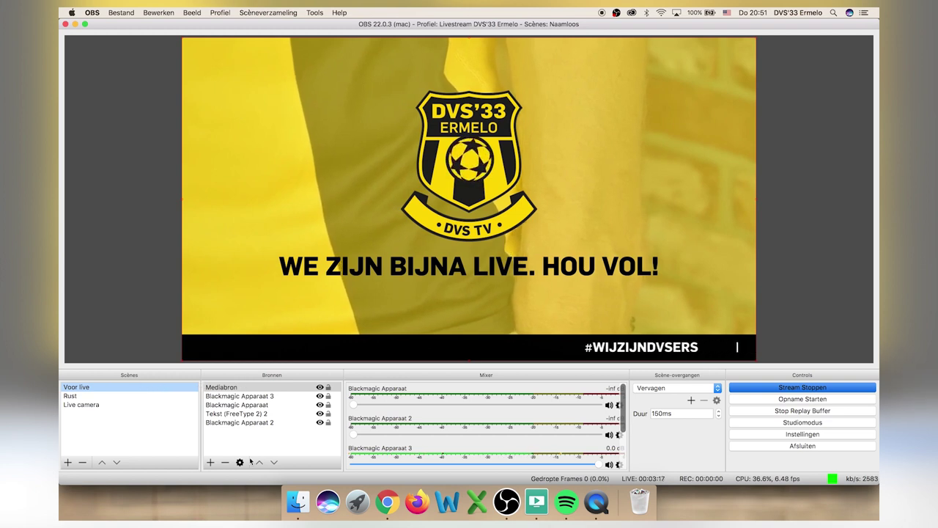
{"action": "left_click", "coordinate": [389, 502]}
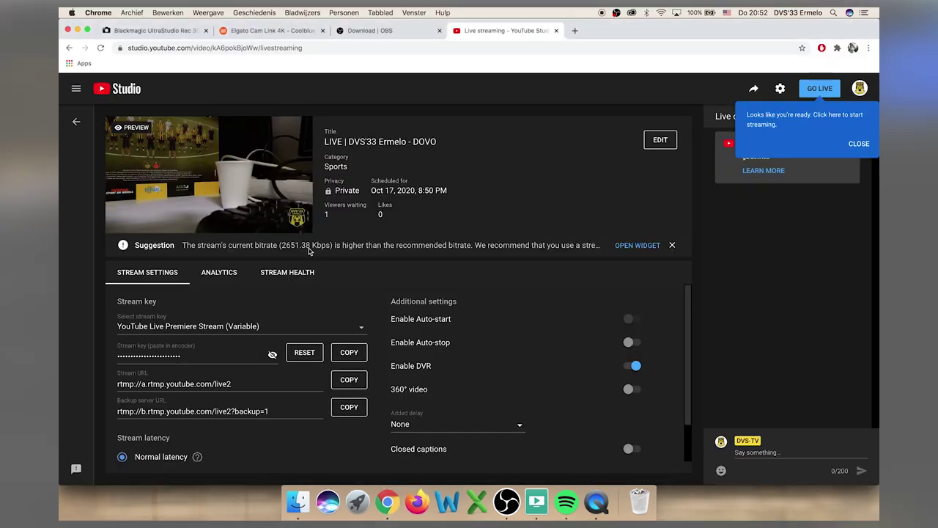
{"action": "mouse_move", "coordinate": [270, 215]}
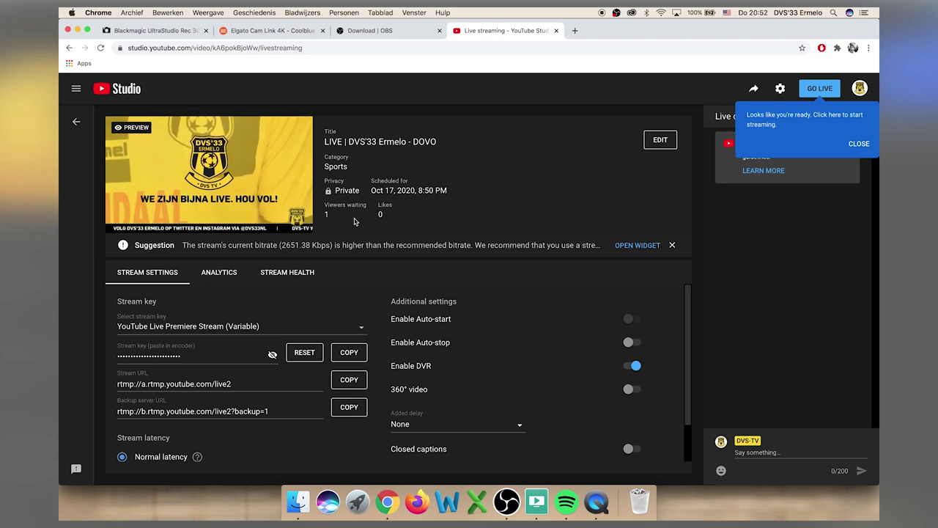
Switch to OBS and stop the stream, and dismiss the go-live hint in YouTube Studio in Chrome
{"action": "left_click", "coordinate": [507, 502]}
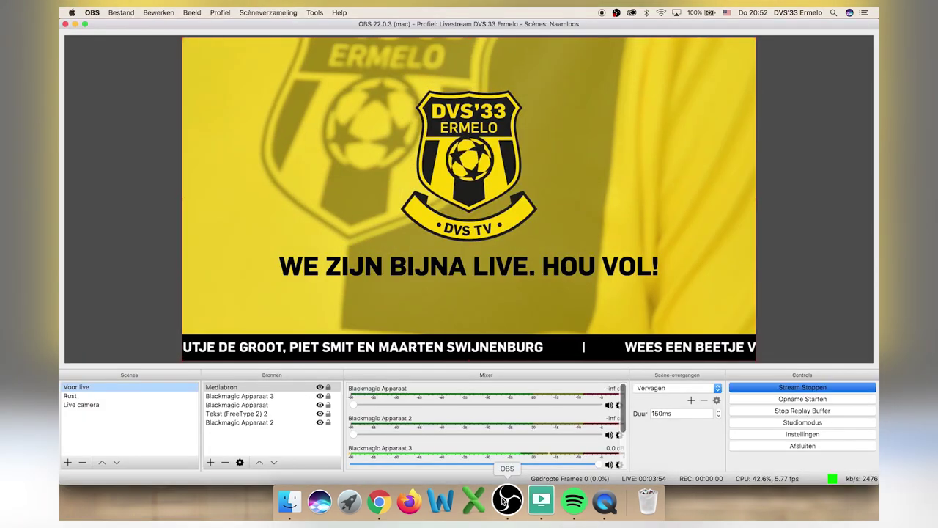
{"action": "left_click", "coordinate": [763, 388]}
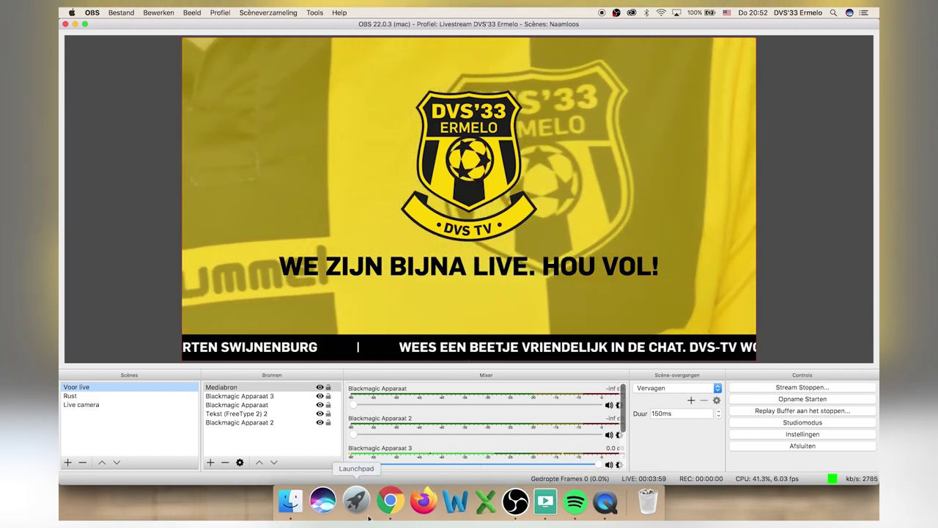
{"action": "left_click", "coordinate": [384, 504]}
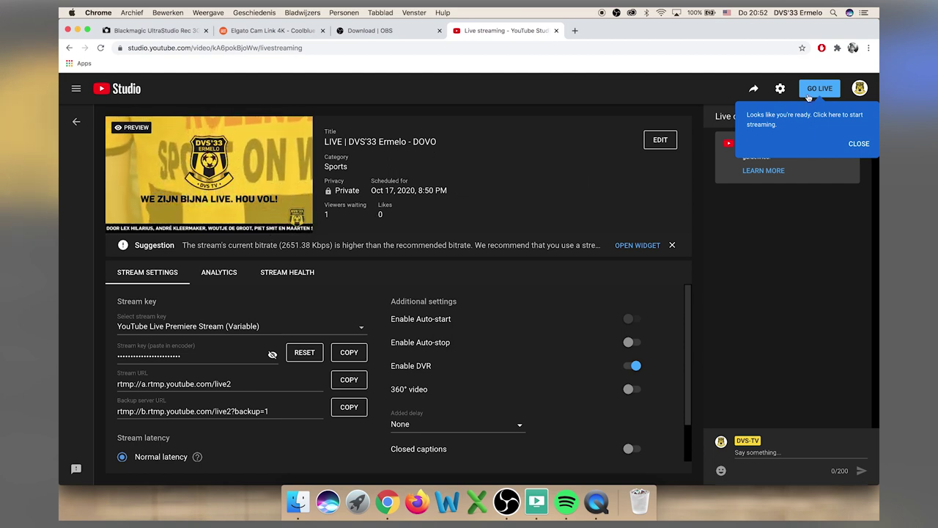
{"action": "left_click", "coordinate": [859, 144]}
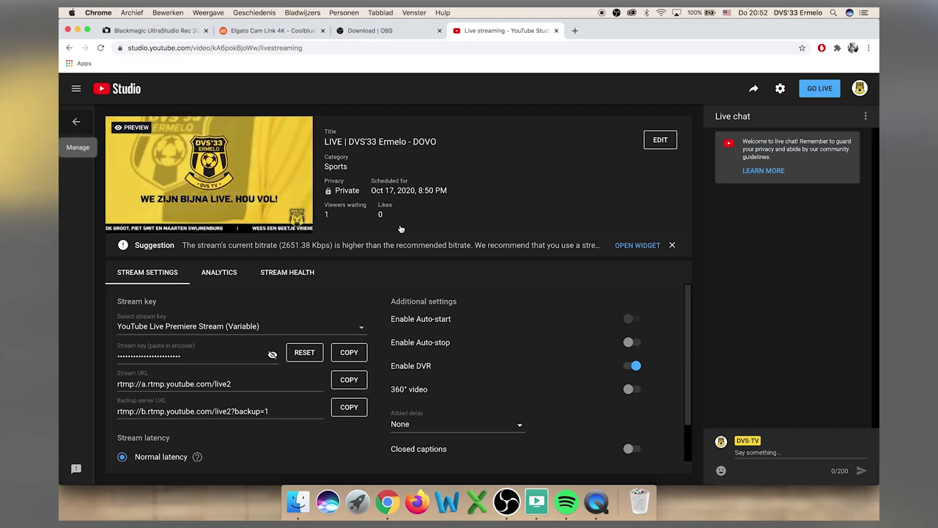
Check the streaming status in OBS, and view the options of "LIVE | ODIN'59 - DVS'33 Ermelo" among the upcoming streams in Chrome
{"action": "left_click", "coordinate": [507, 501]}
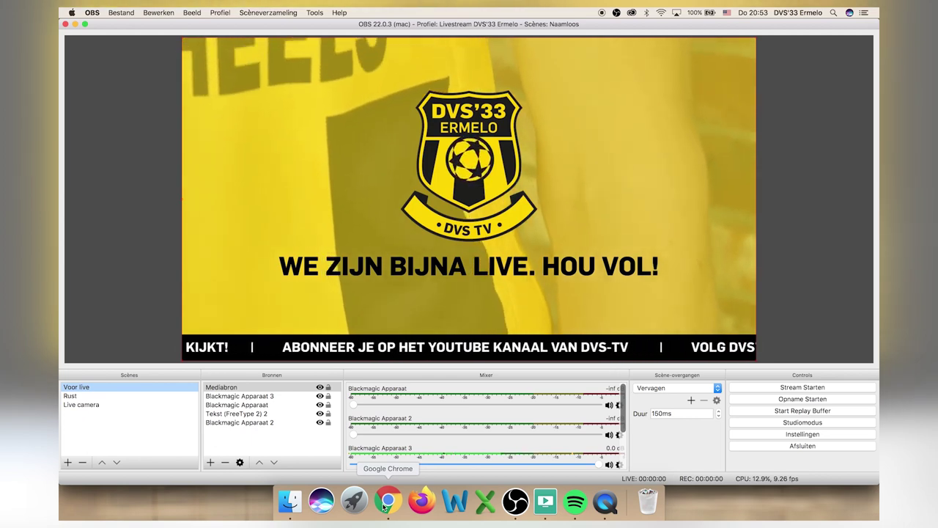
{"action": "left_click", "coordinate": [388, 500]}
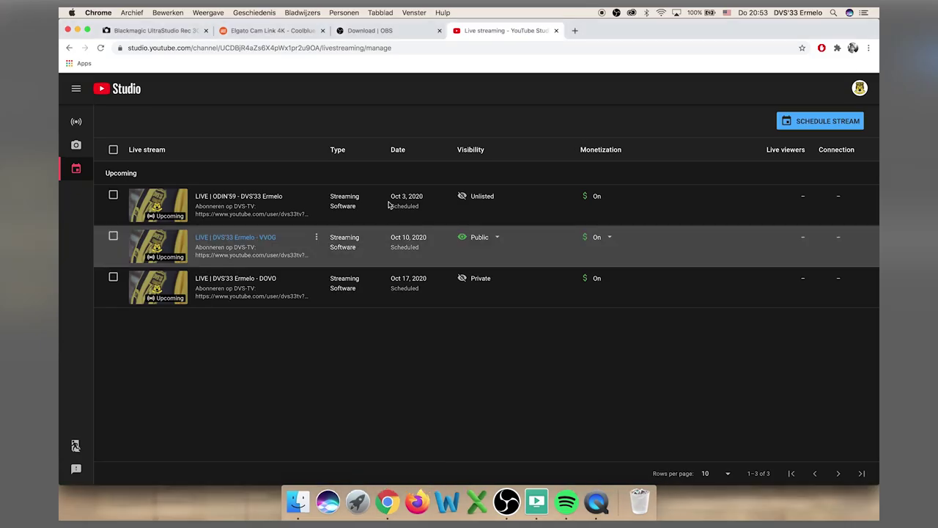
{"action": "left_click", "coordinate": [317, 199]}
{"action": "left_click", "coordinate": [342, 182]}
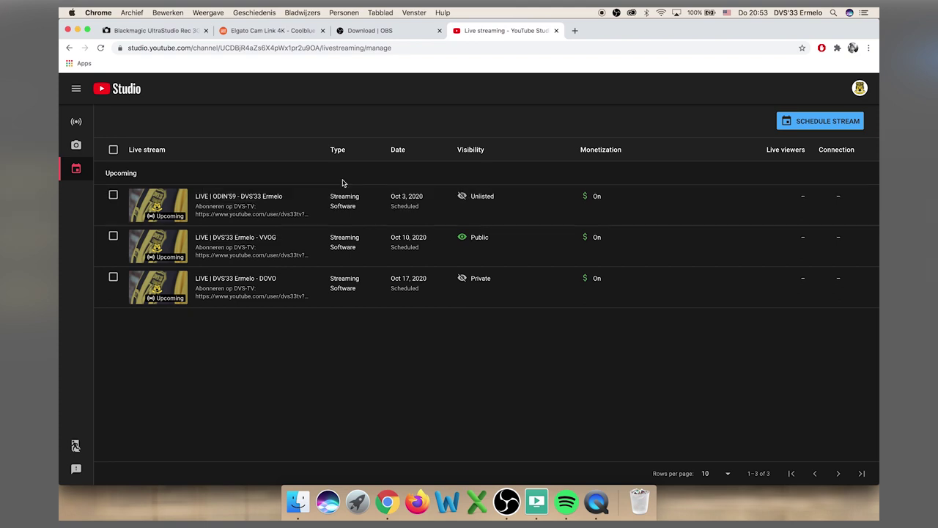